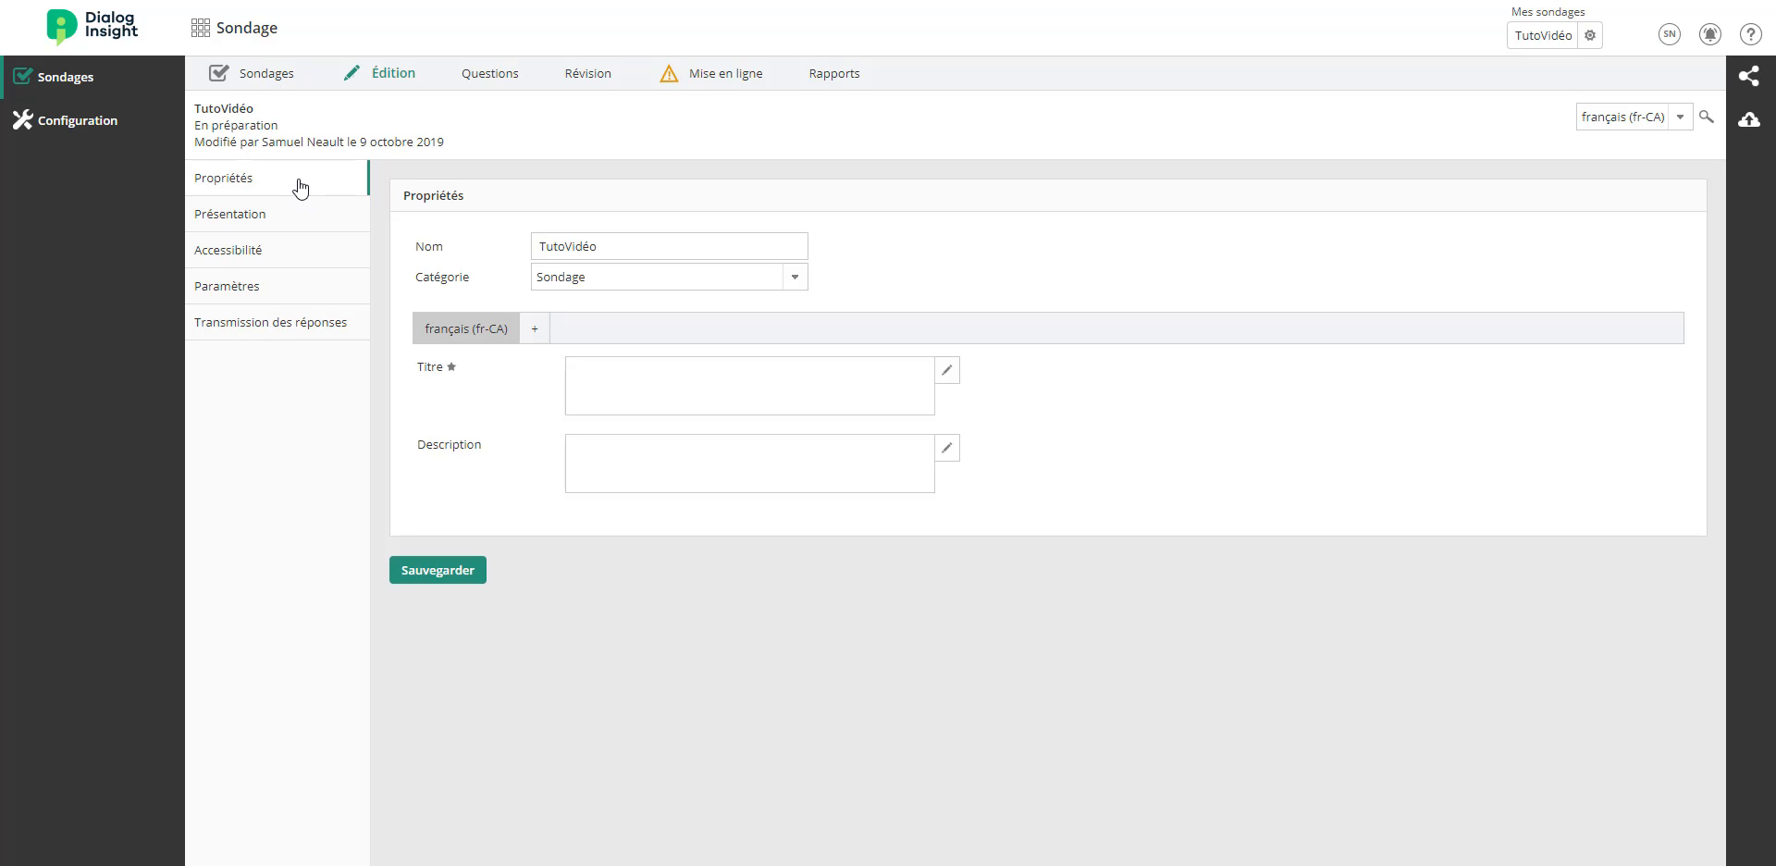
Step: Enter "Sondage de satisfaction" as the survey's French title
click(630, 386)
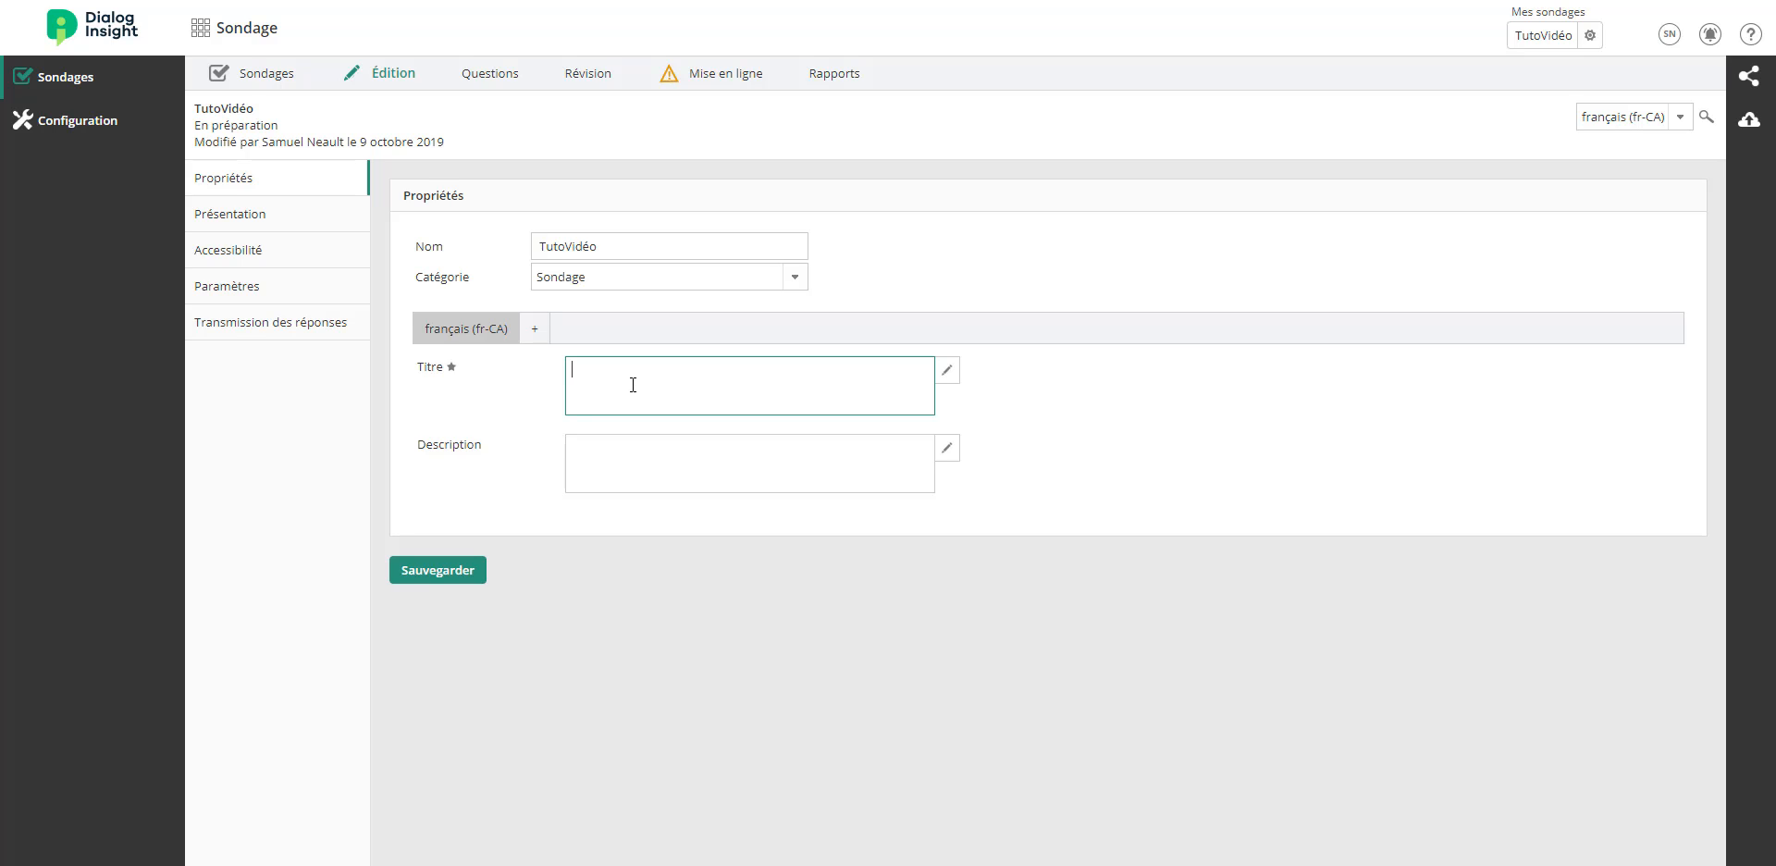
text(Sondage de satisfaction)
Step: Format the survey title as size 16, centred, underlined and bold in the rich-text editor, and save the survey properties
click(949, 372)
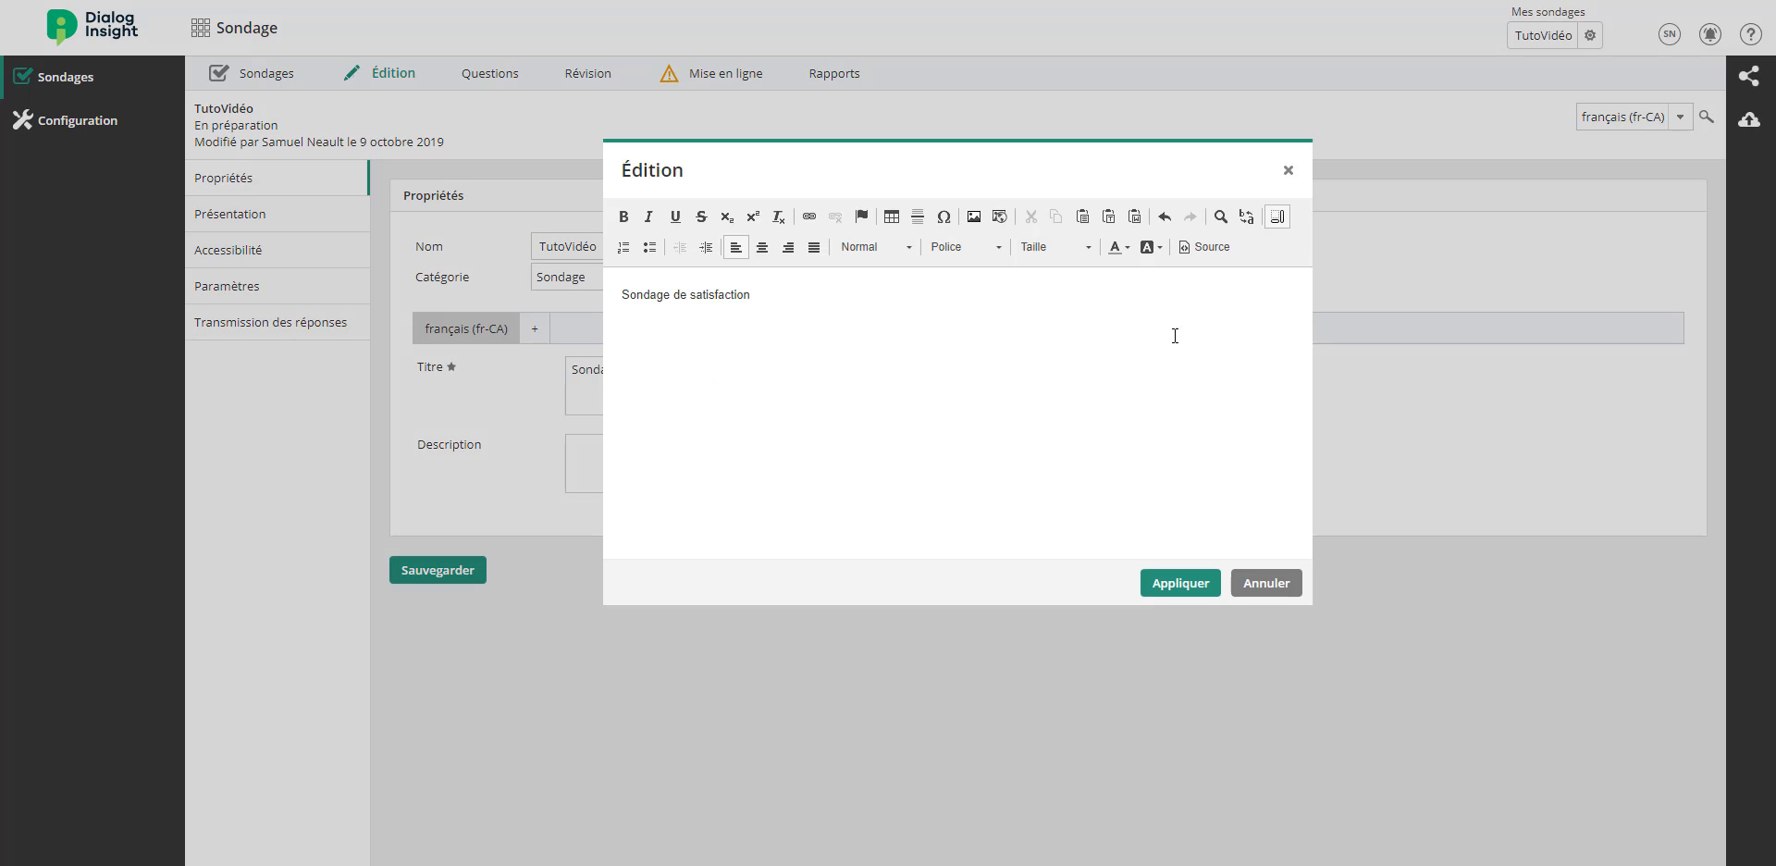
drag(791, 297, 619, 296)
click(1062, 248)
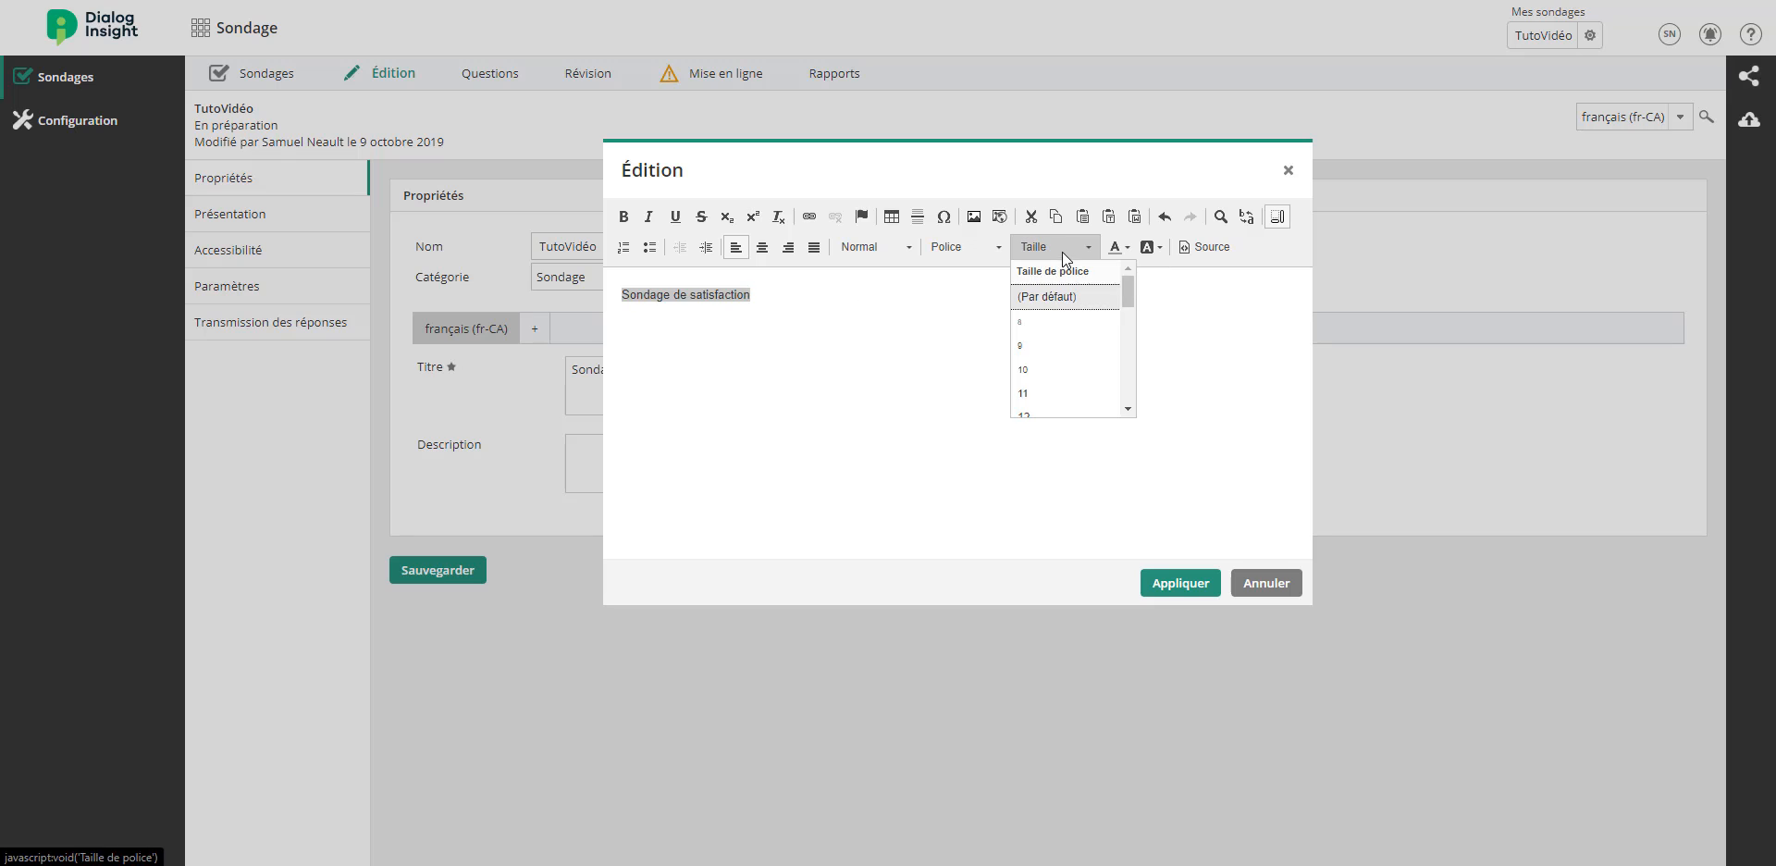
scroll(1052, 377, down, 2)
click(1052, 377)
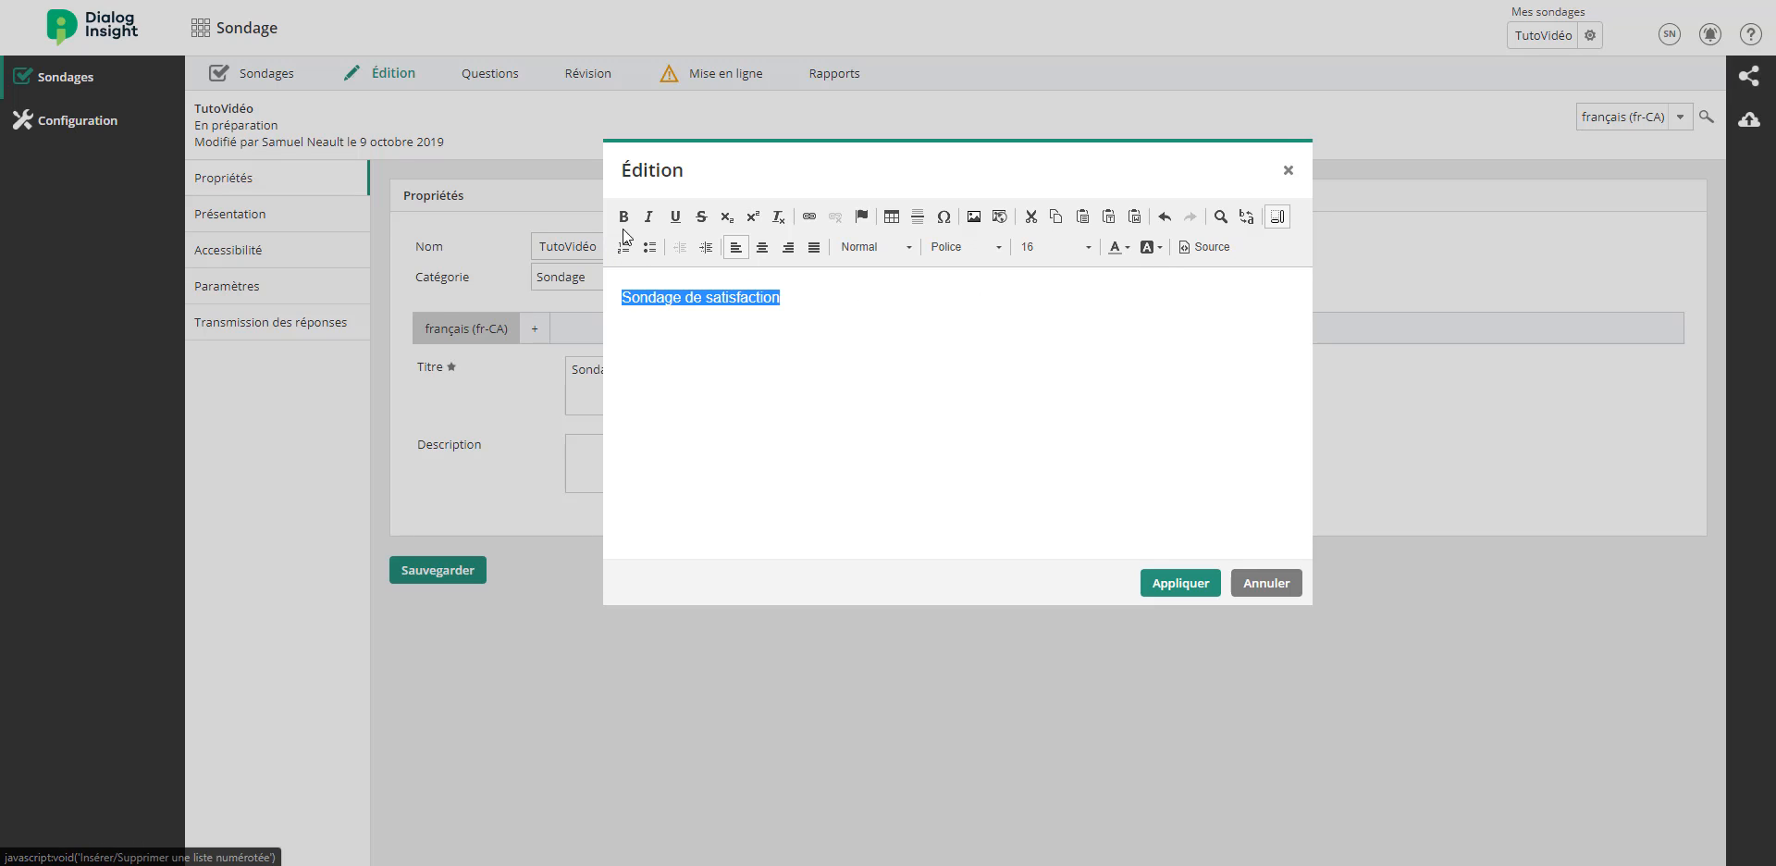
click(763, 248)
click(674, 217)
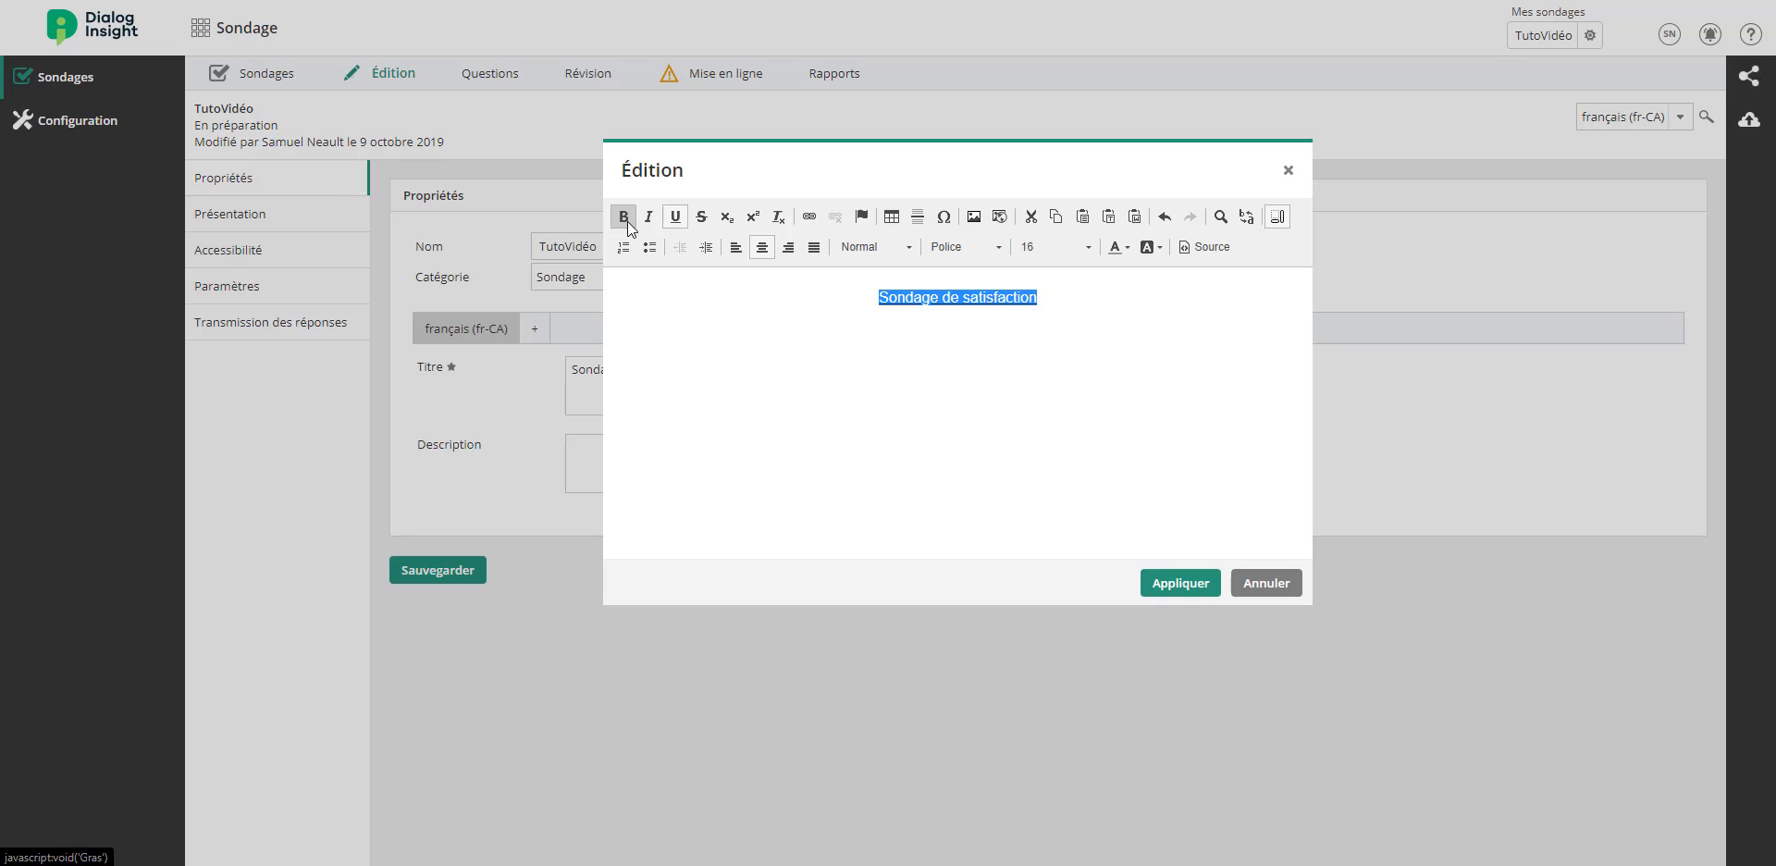
click(624, 218)
click(680, 280)
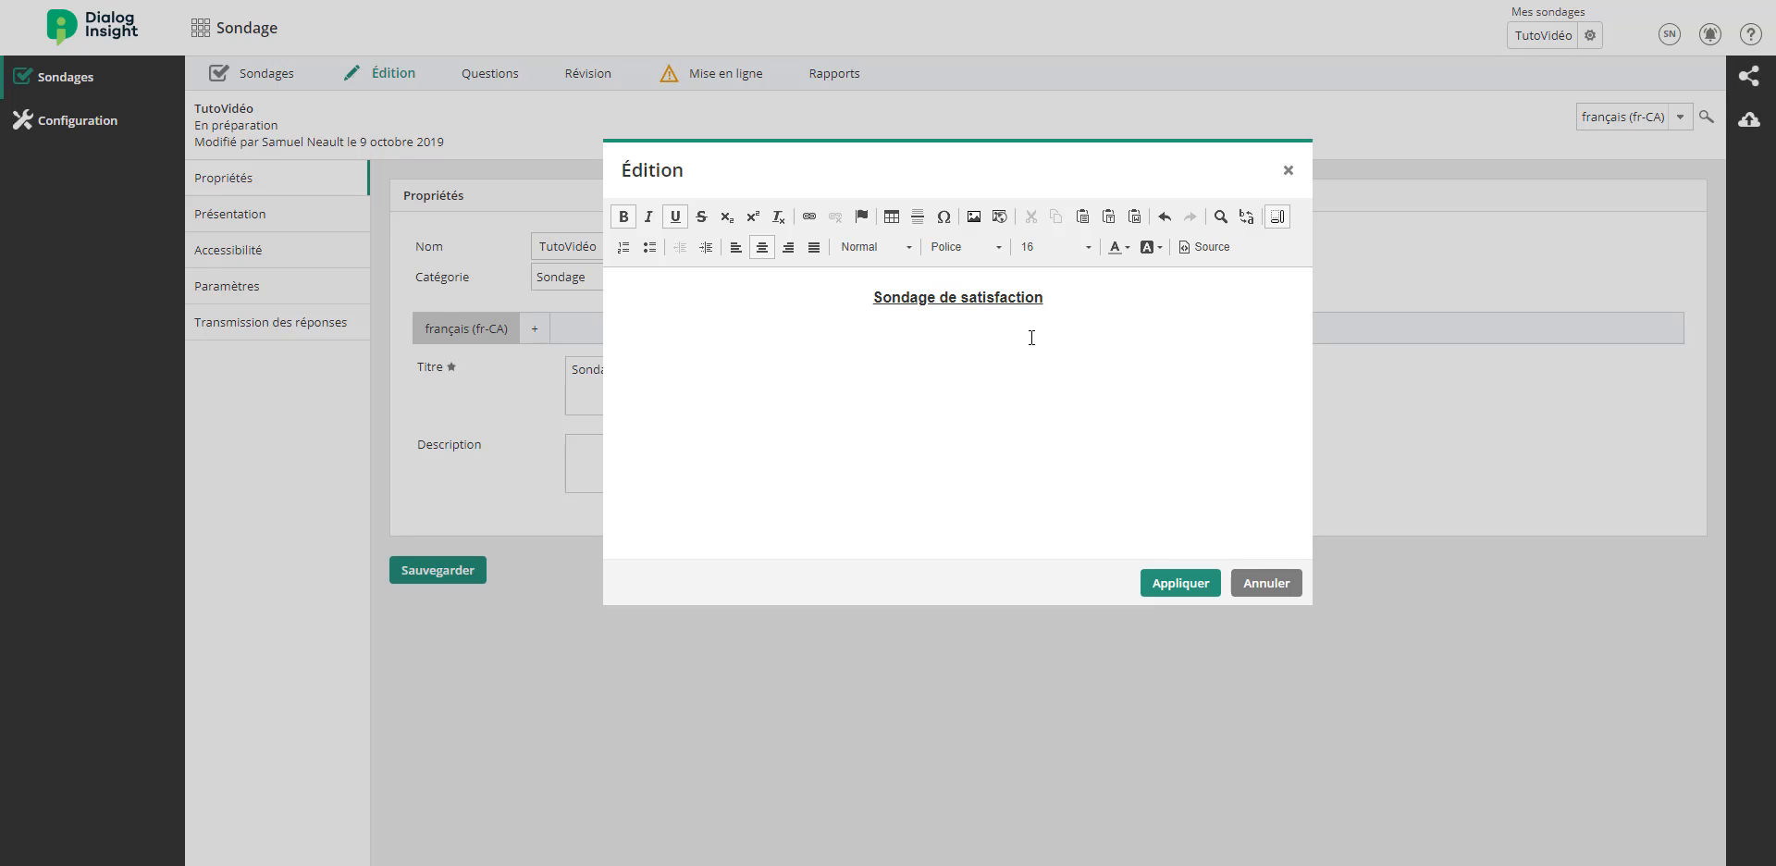
click(1184, 585)
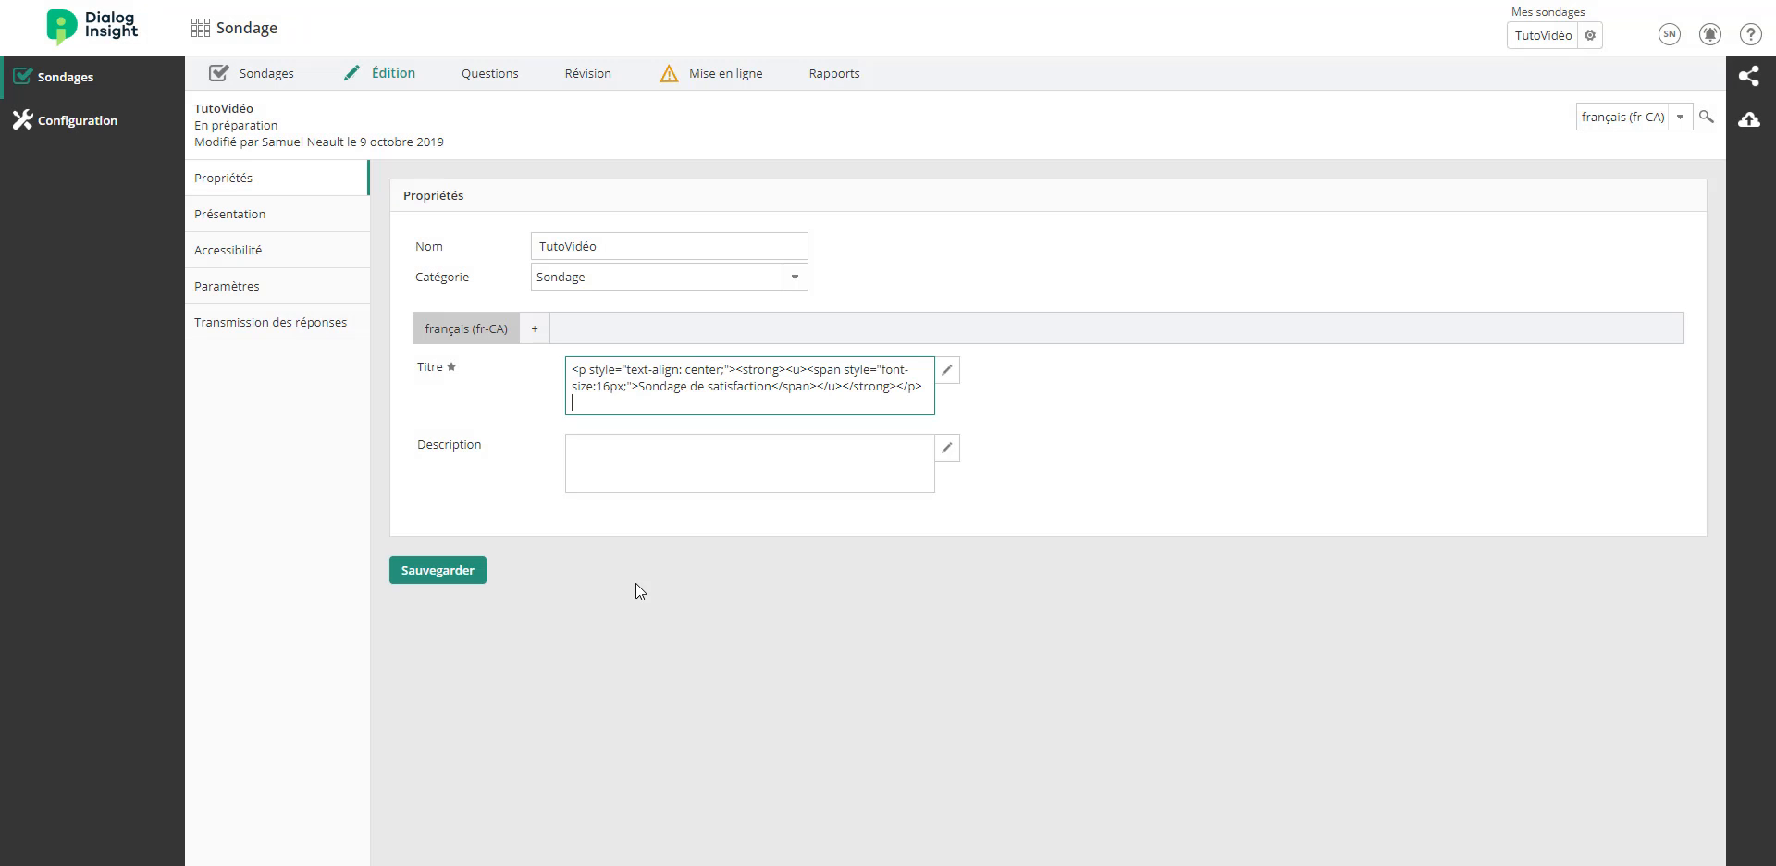
click(437, 571)
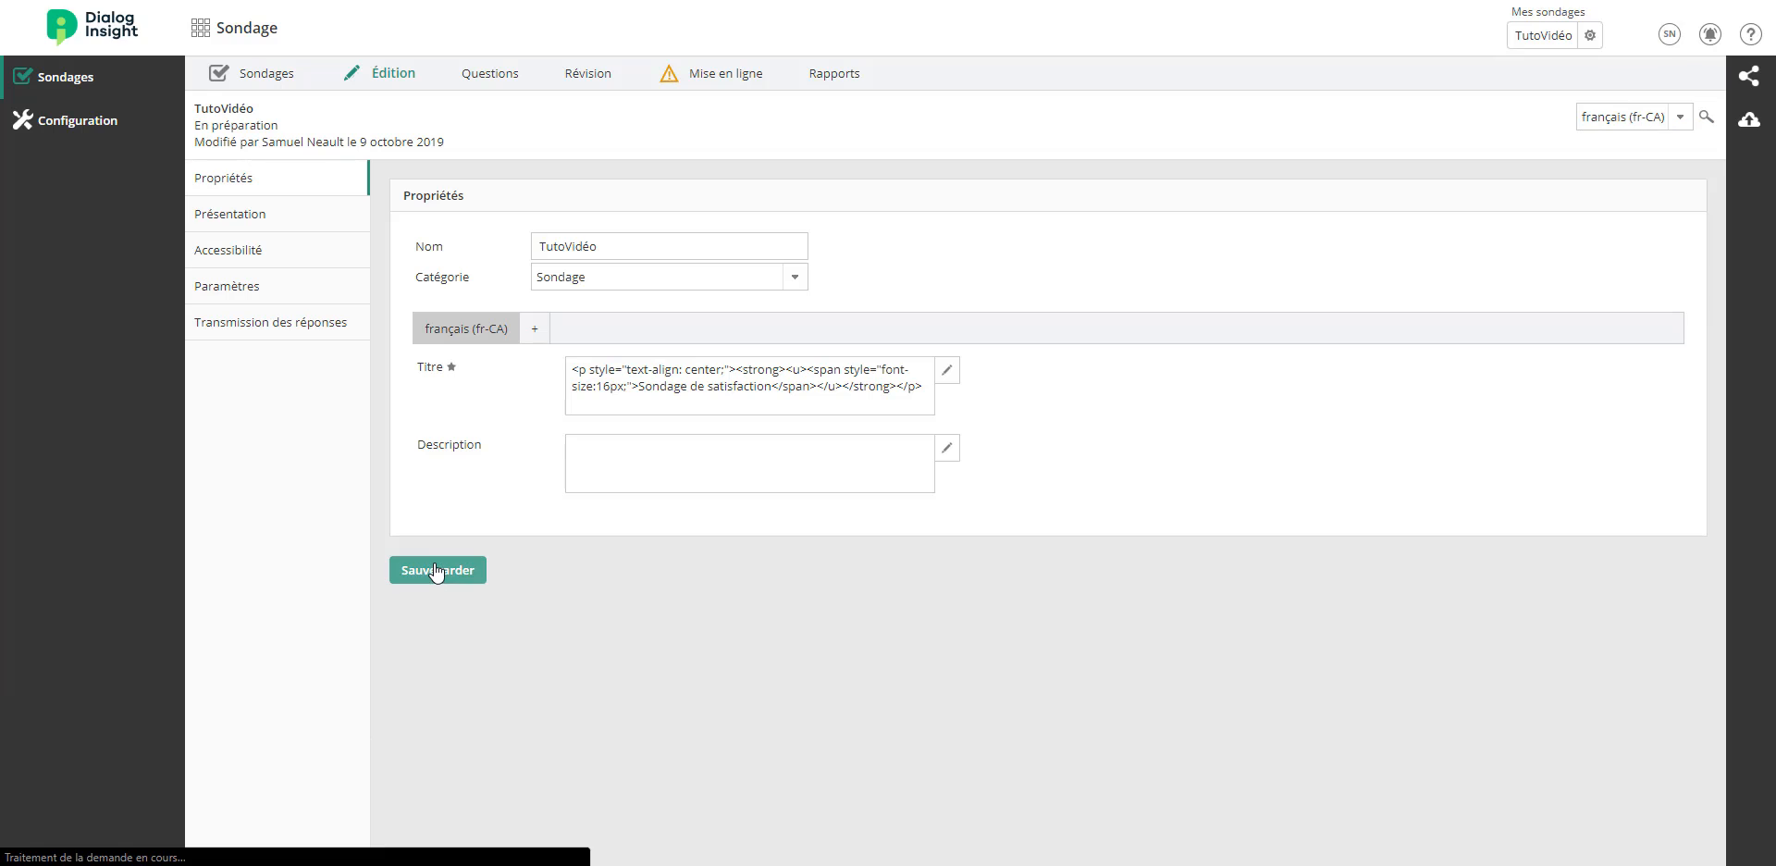
Step: Review the survey's presentation settings, covering template choices, numbering and progress, and the template image URL, and save them
click(286, 220)
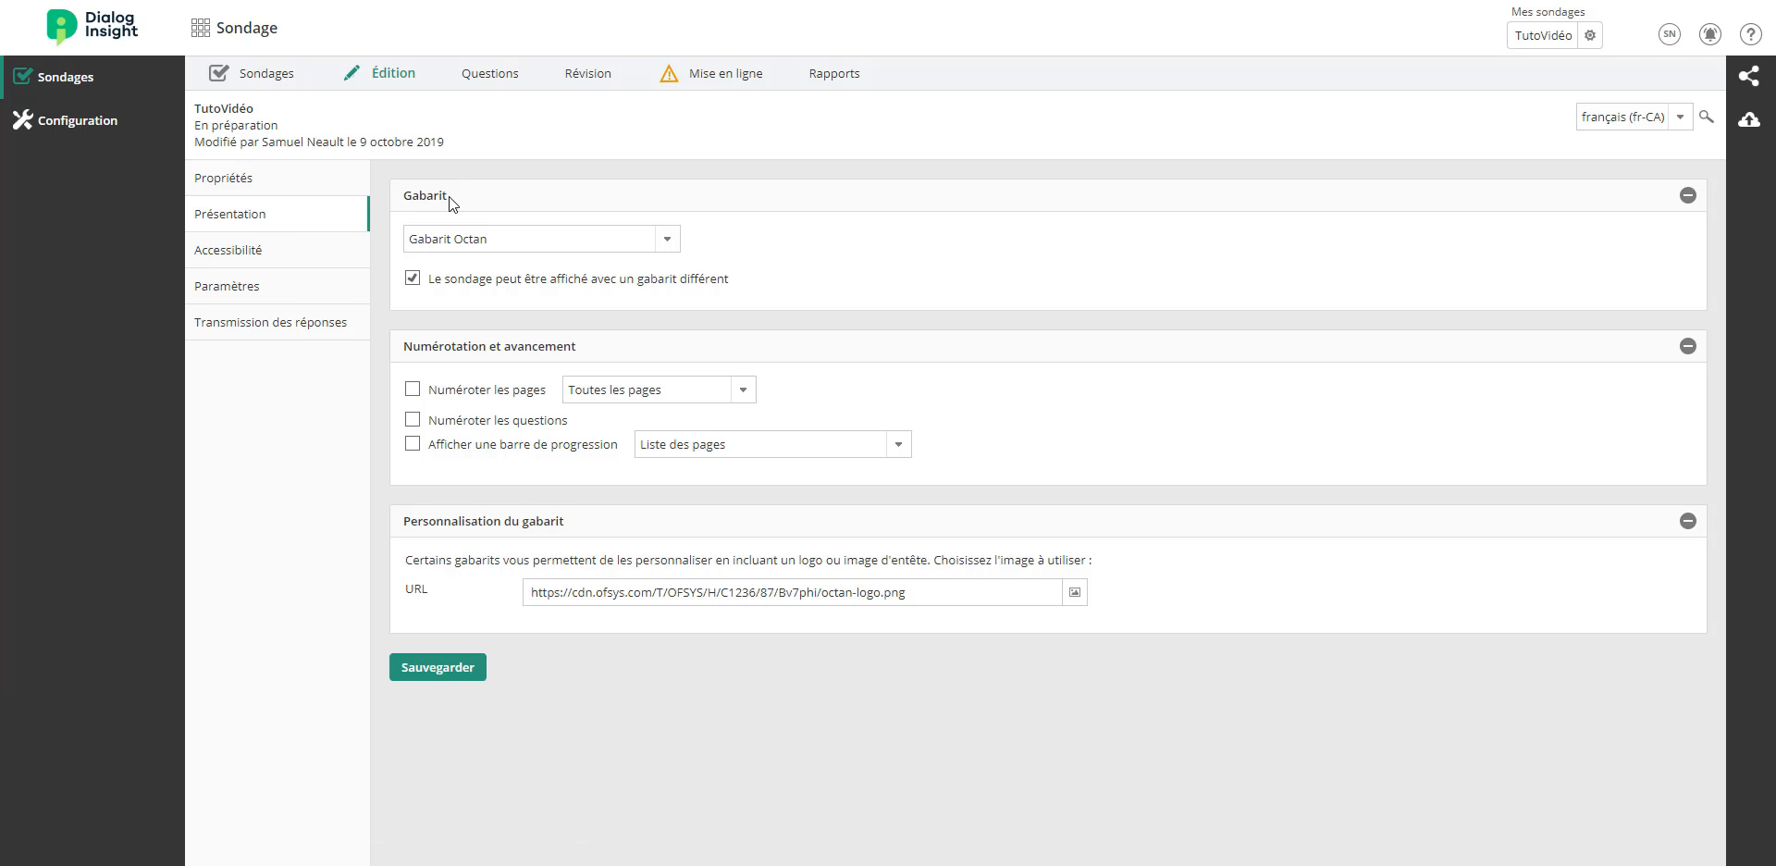
drag(447, 196, 396, 198)
click(547, 201)
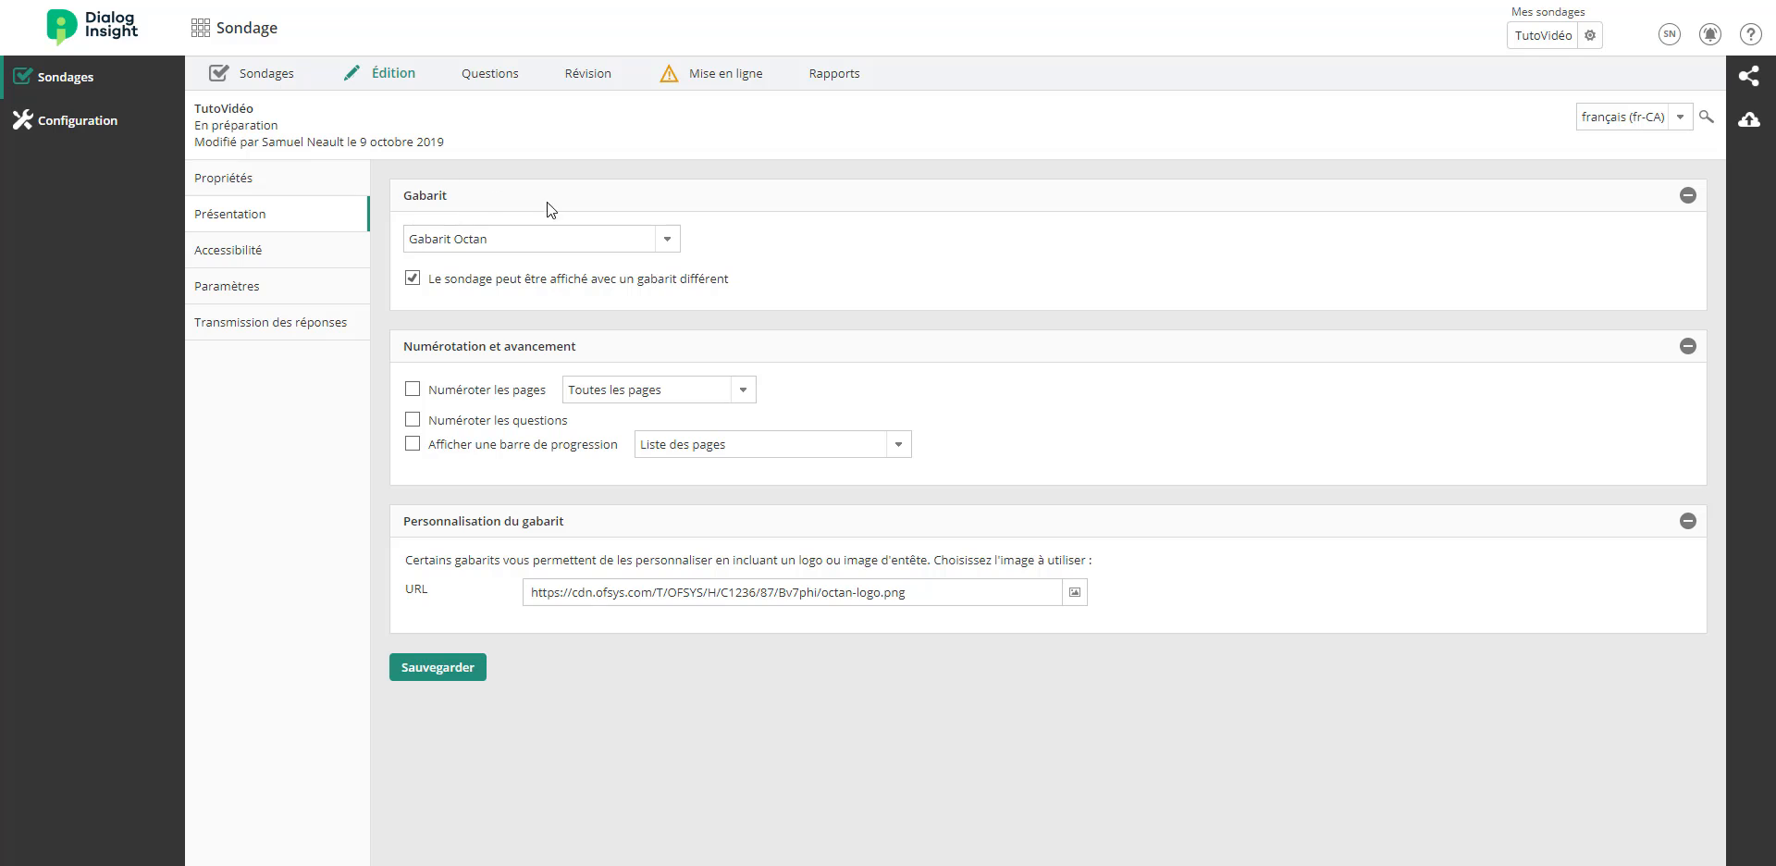
click(667, 243)
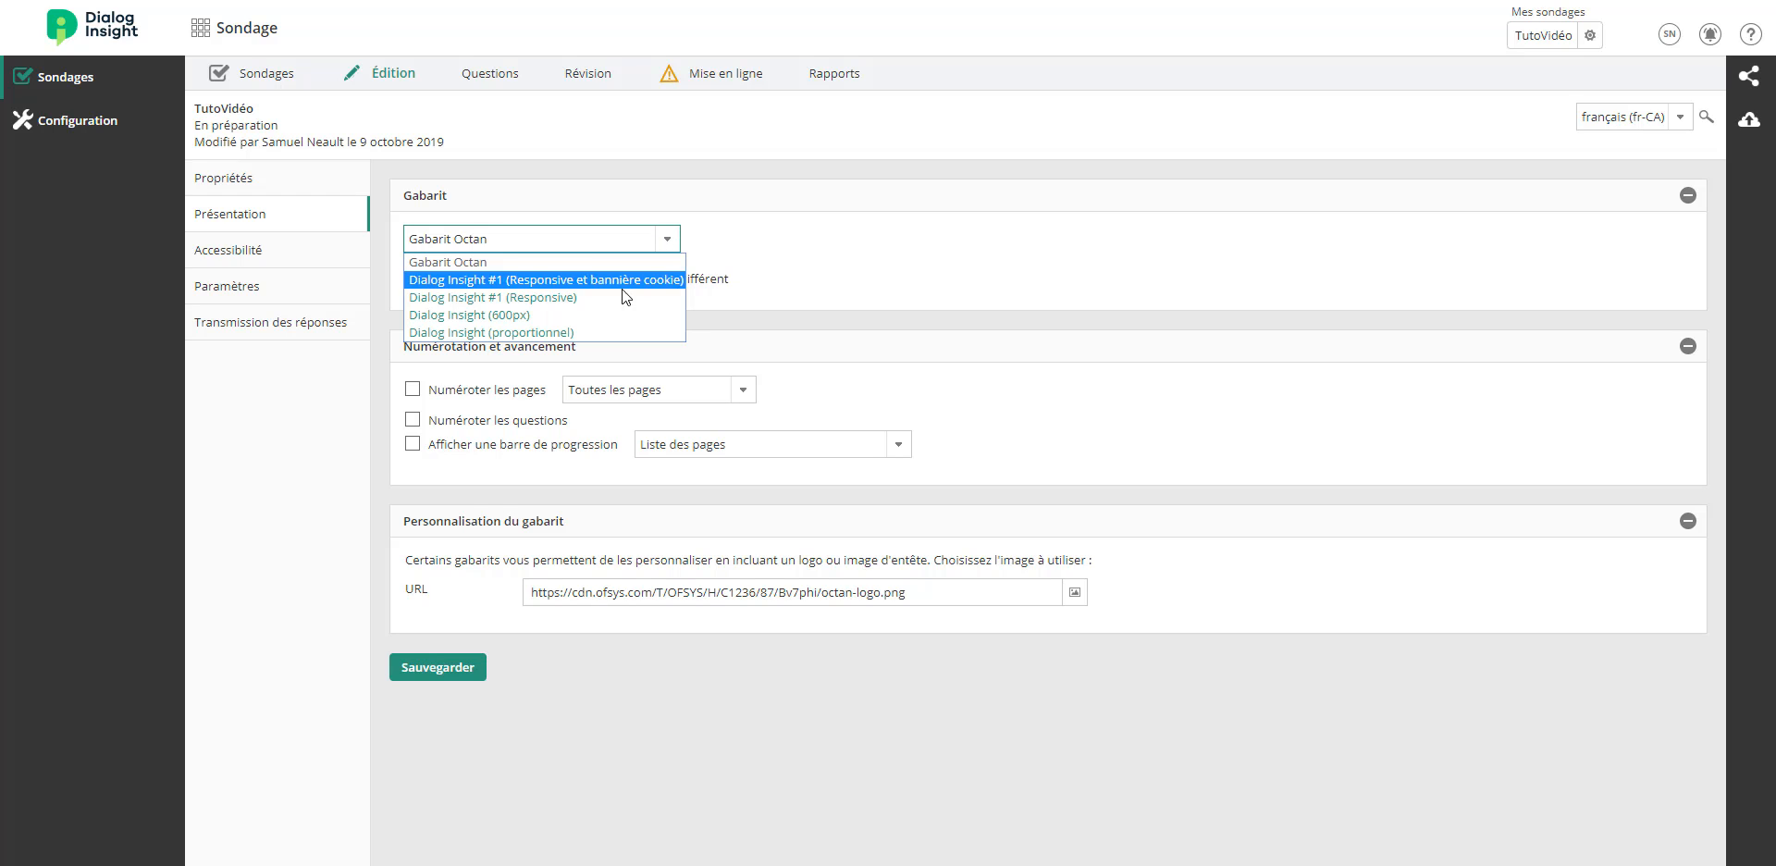
click(761, 238)
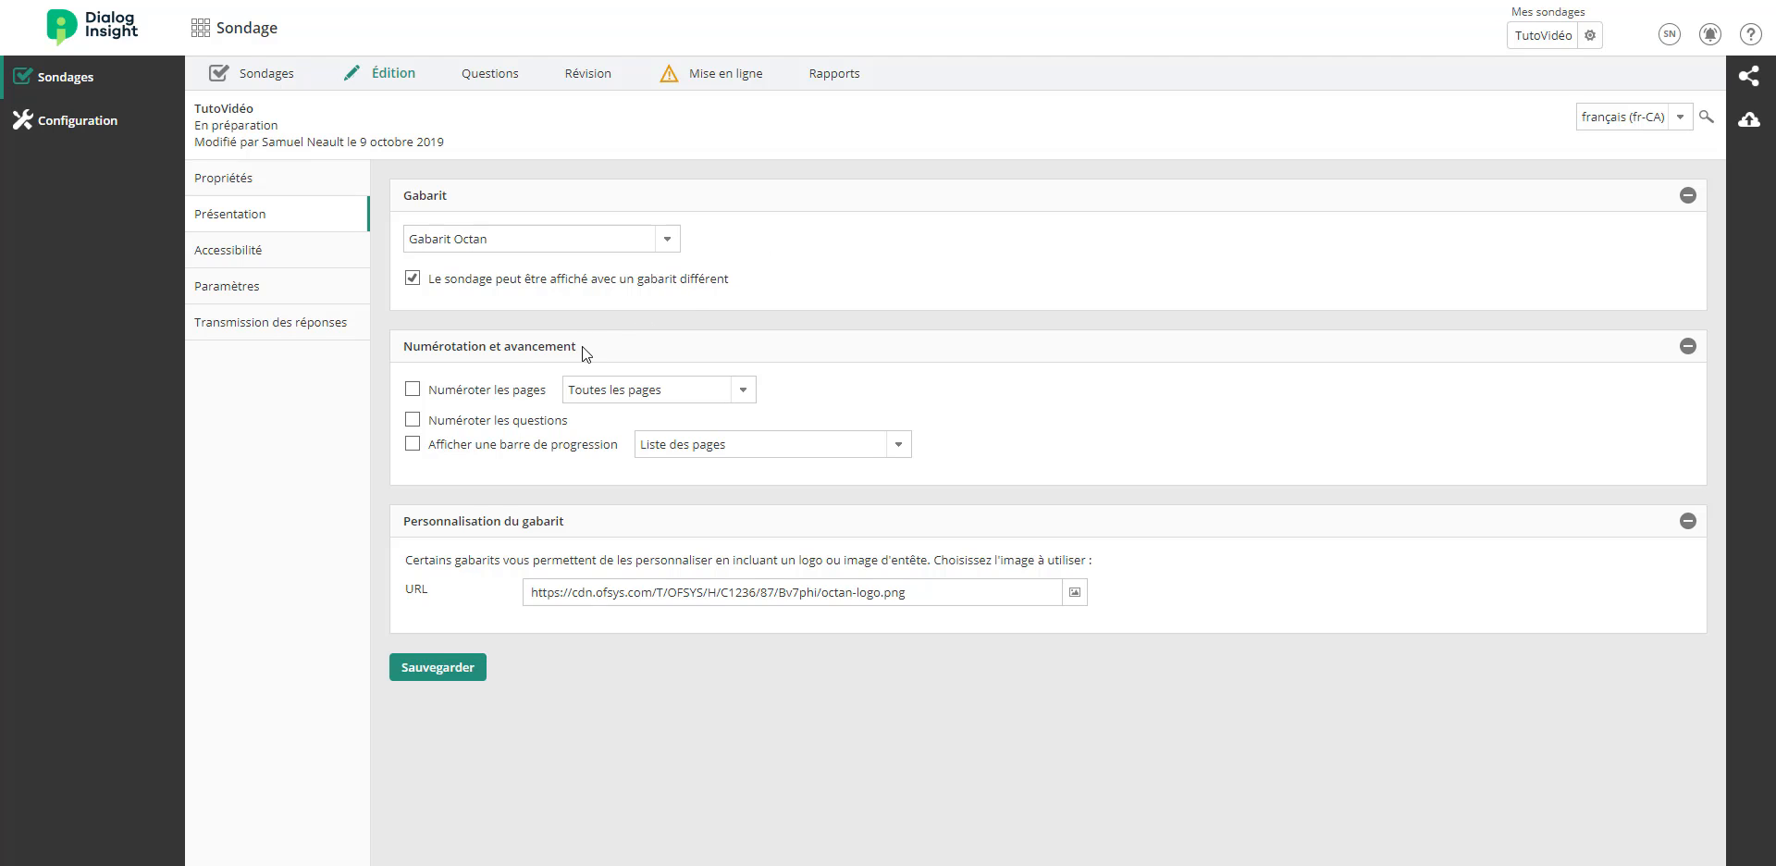
drag(579, 346, 414, 353)
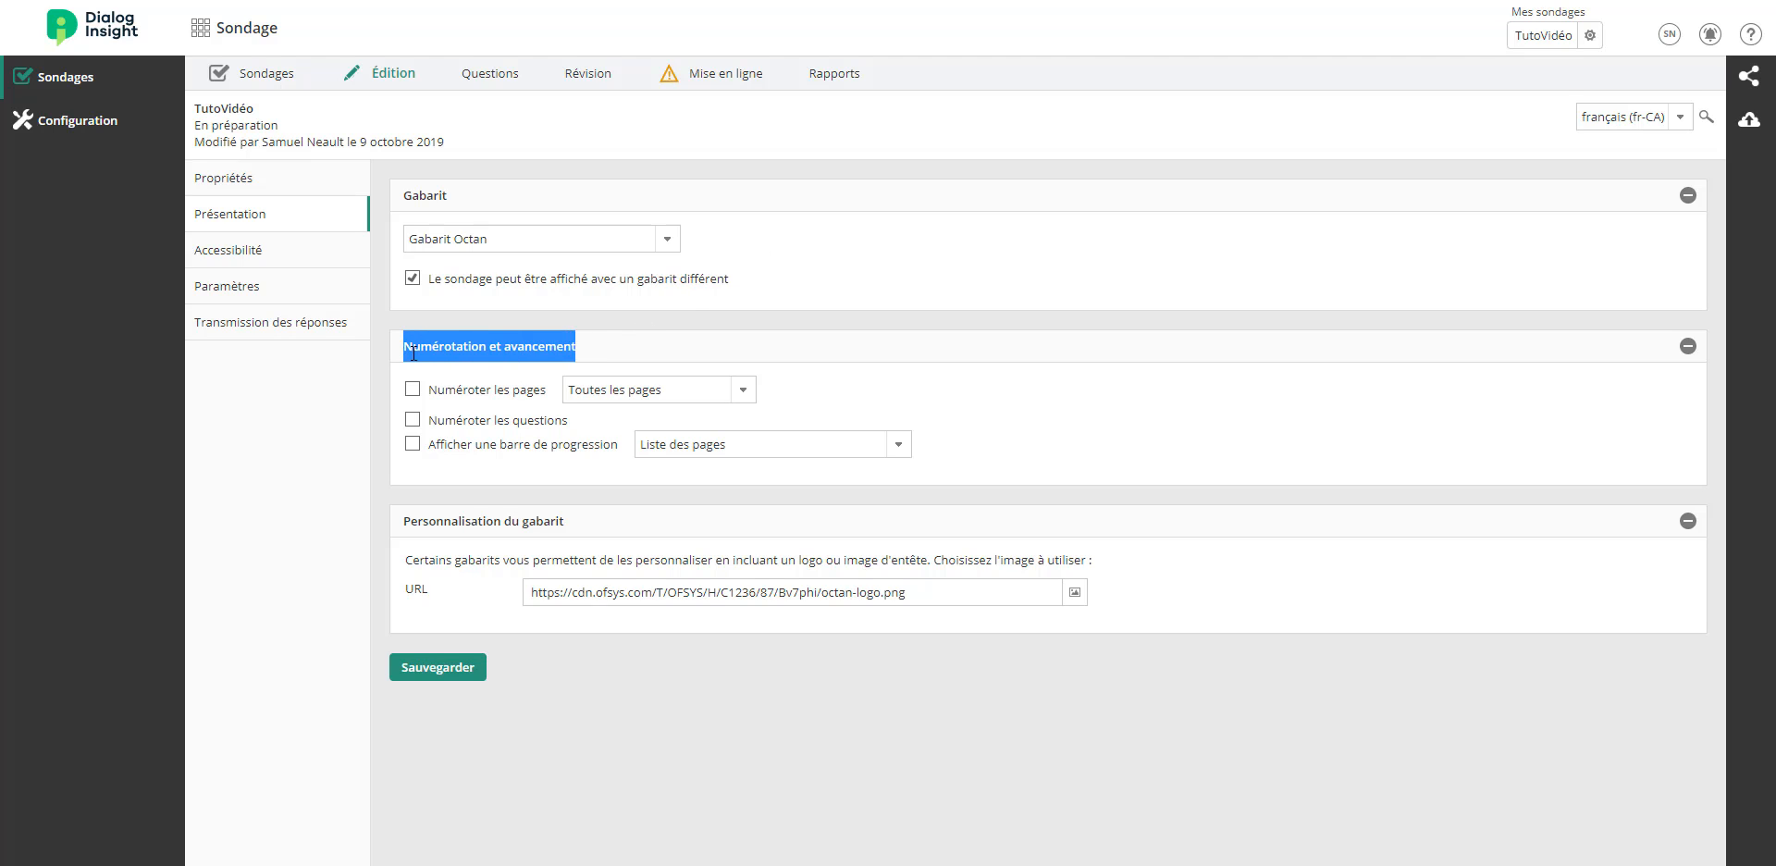
click(457, 367)
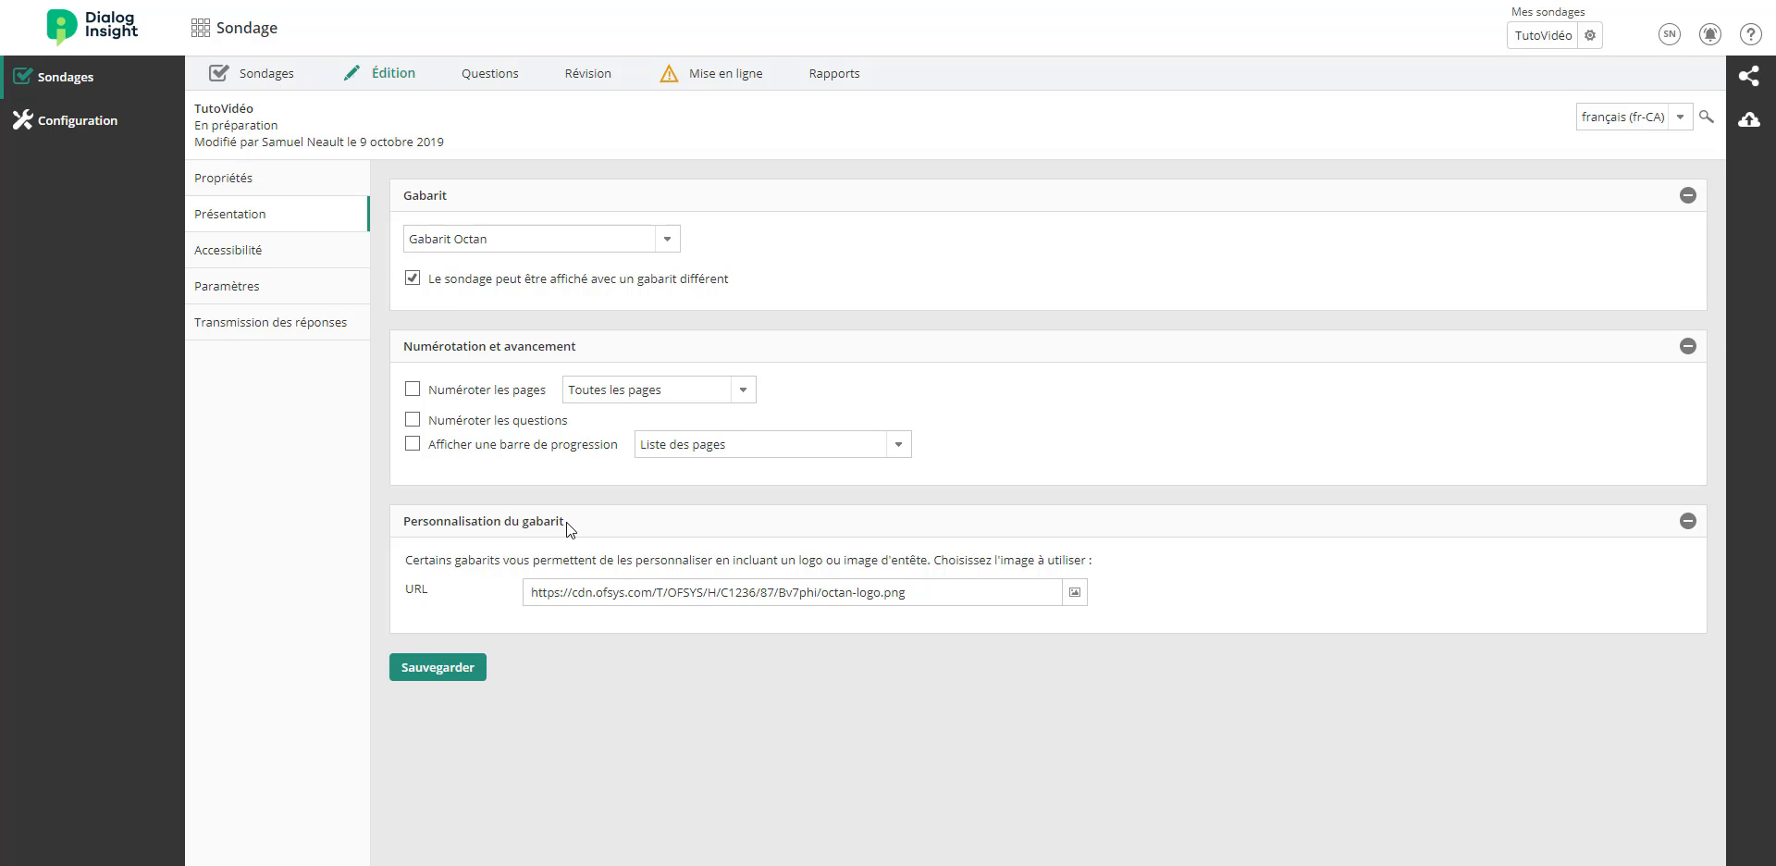
drag(408, 588, 440, 590)
click(480, 597)
click(436, 674)
Step: Review the survey's accessibility settings, covering access modes, response frequency, navigation and the exit URL, and save them
click(276, 259)
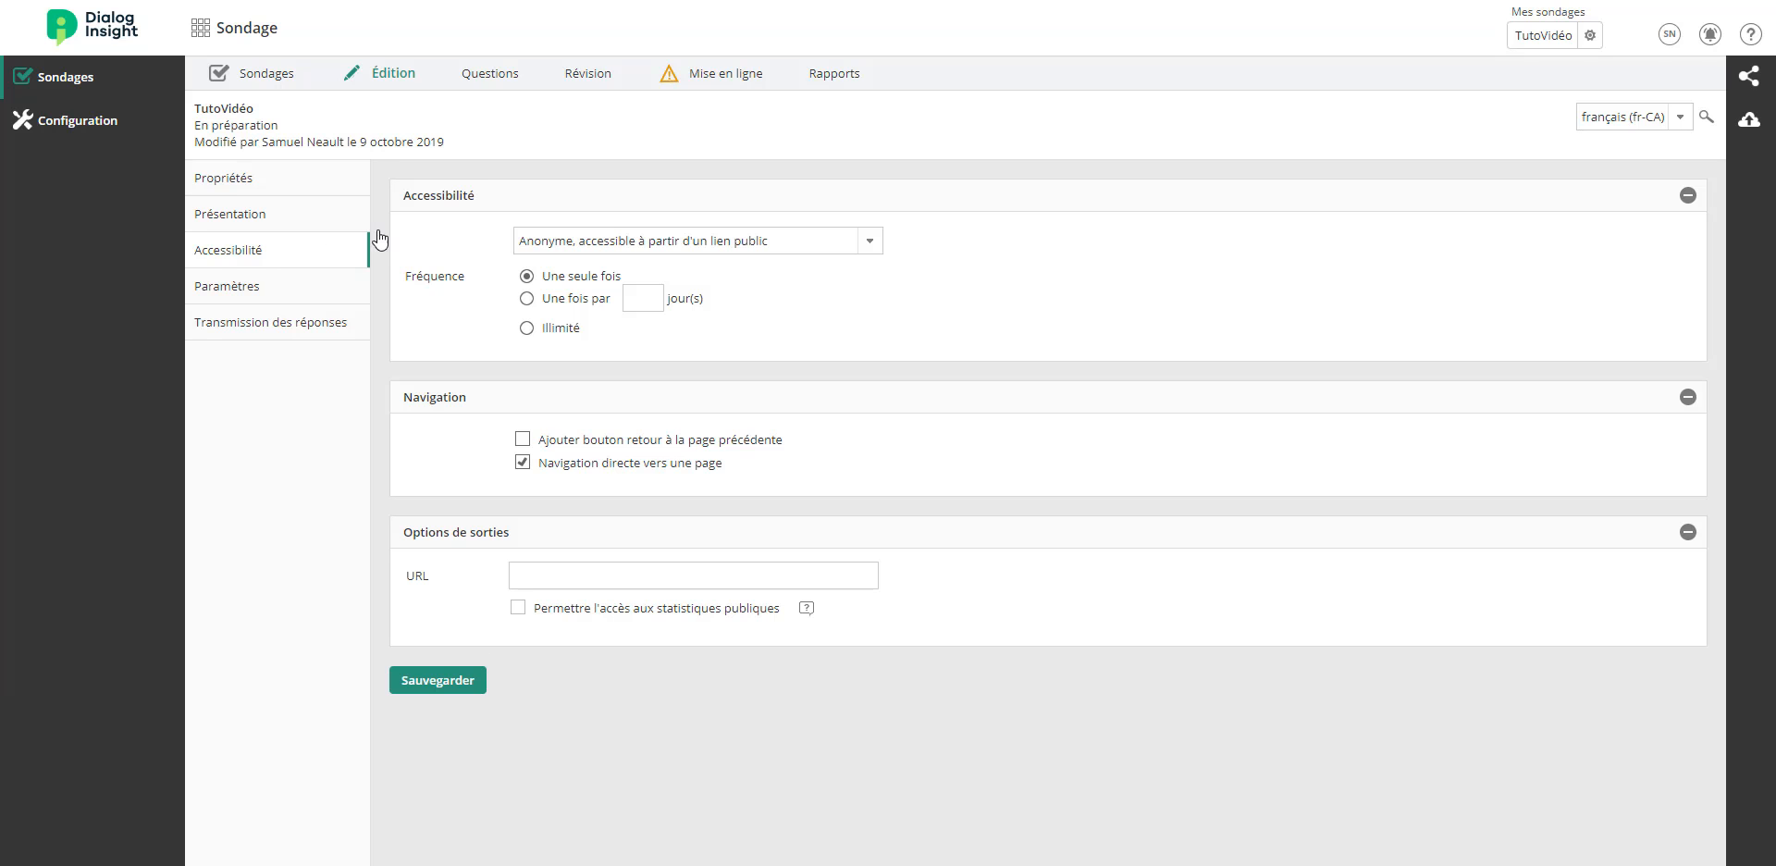
click(871, 244)
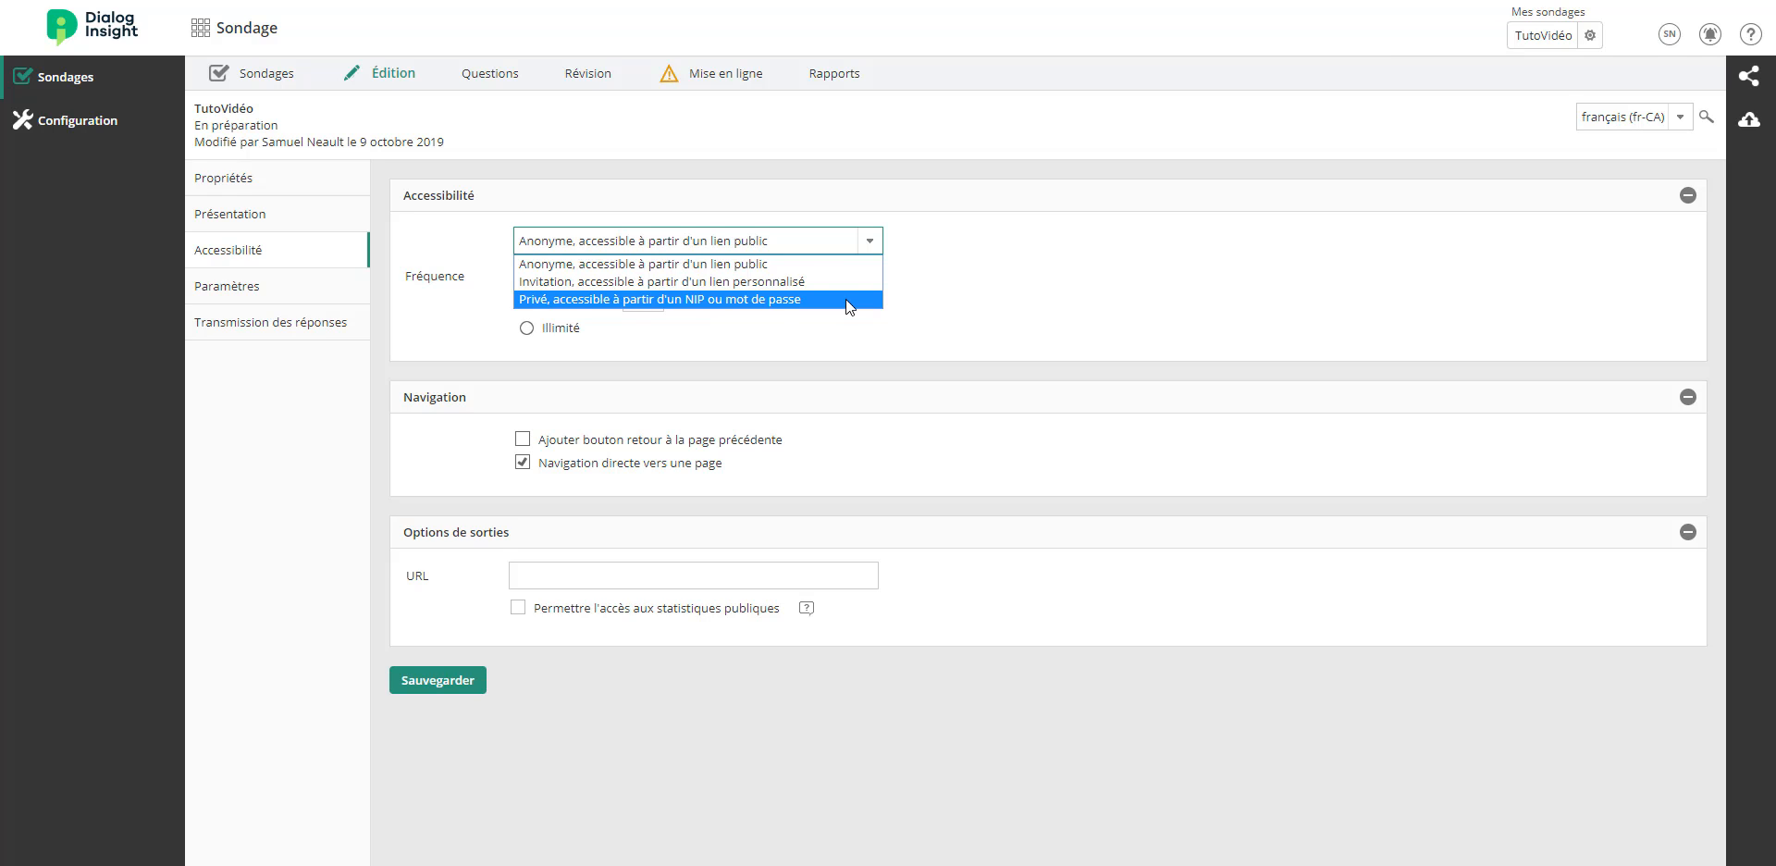
click(936, 298)
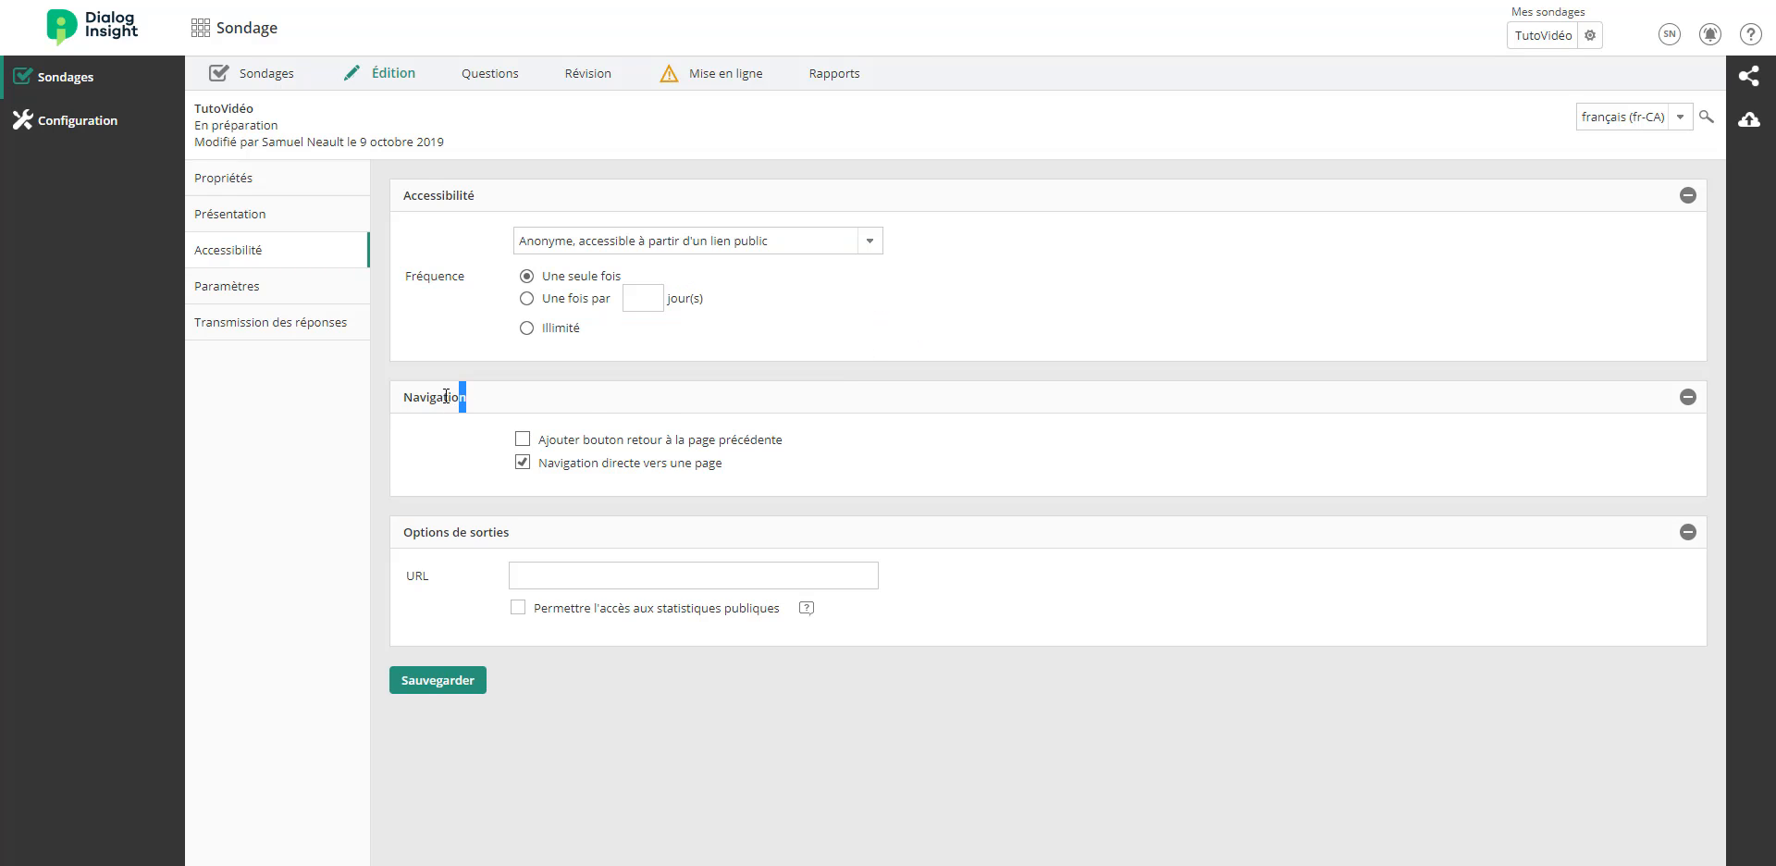
drag(466, 397, 401, 397)
click(425, 464)
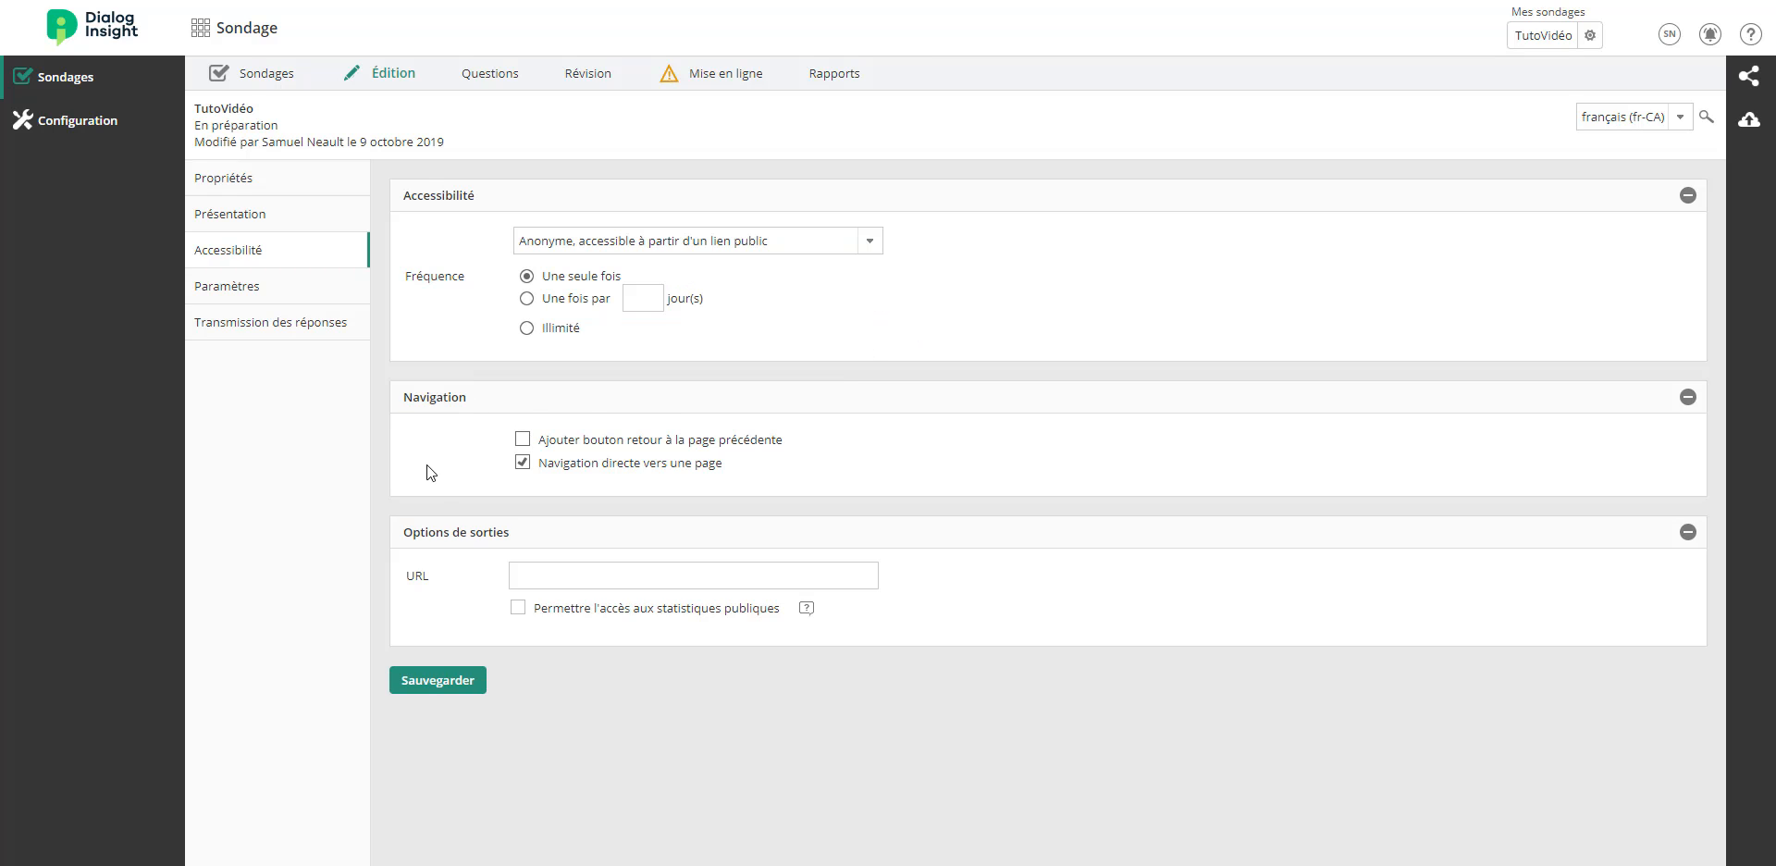
drag(509, 532, 438, 576)
click(420, 574)
click(455, 578)
click(443, 692)
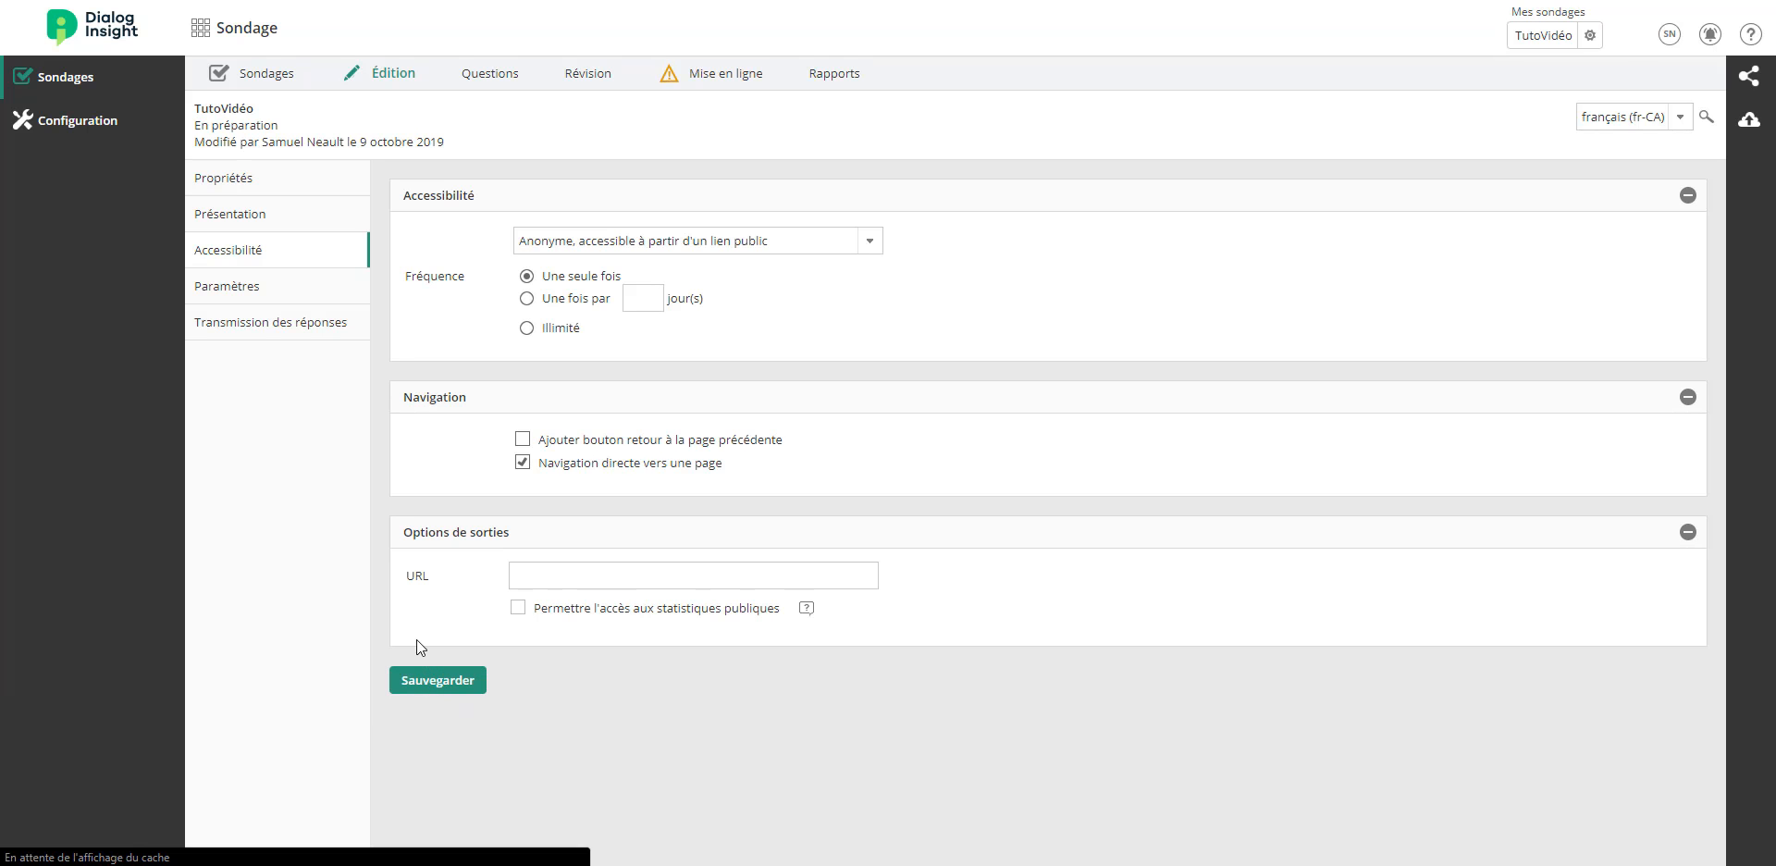